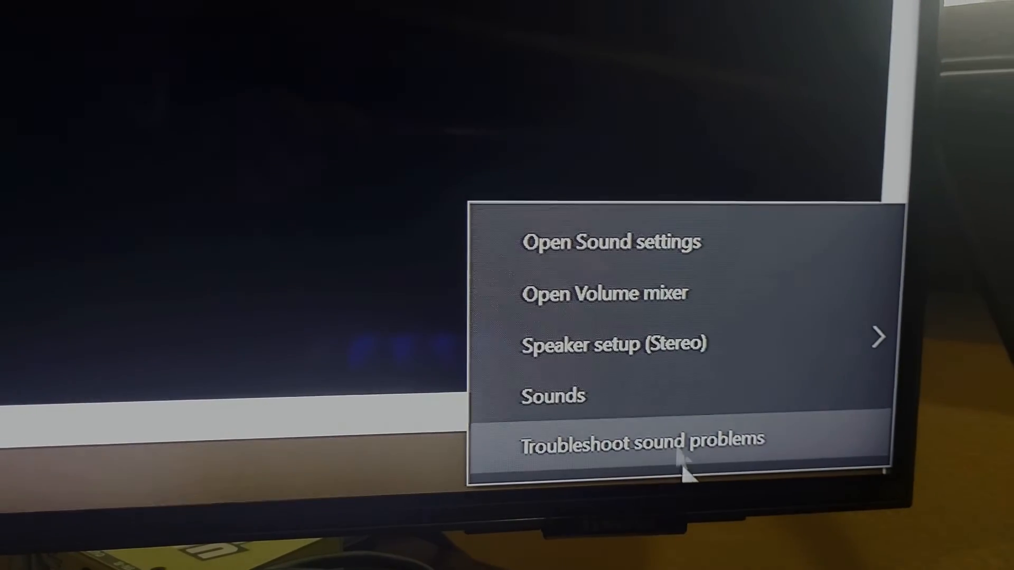
Bring up the classic Sound dialog from the taskbar speaker icon's Sounds entry
{"action": "left_click", "coordinate": [638, 412]}
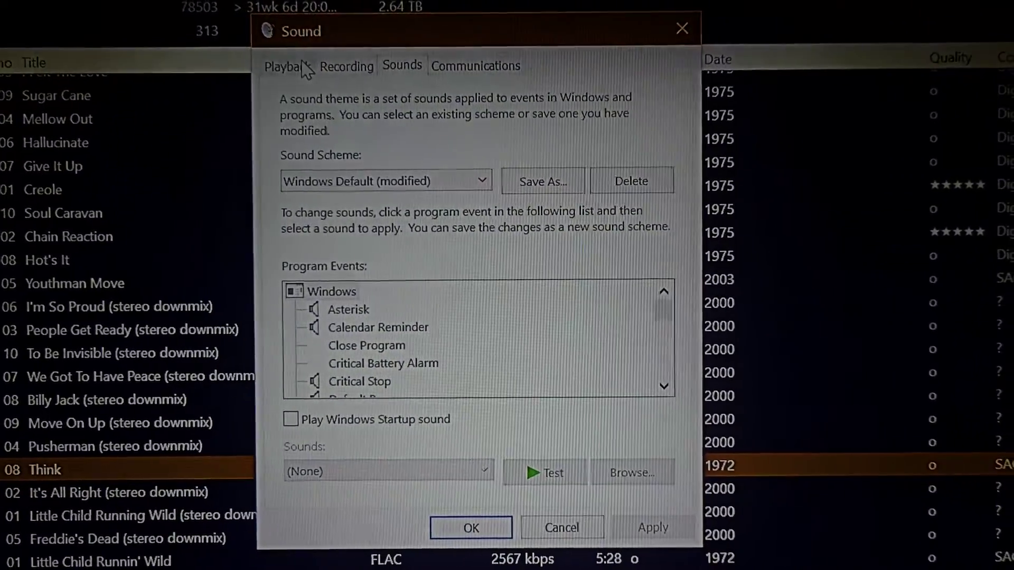
Select the default DENON-AVR (NVIDIA HD Audio) playback device and go to its Properties
{"action": "left_click", "coordinate": [297, 68]}
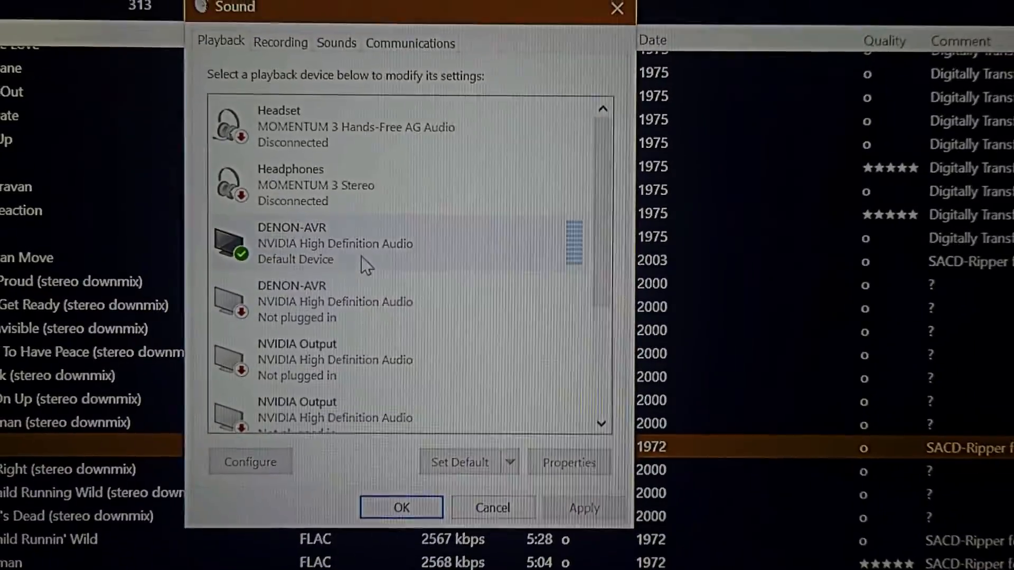
{"action": "left_click", "coordinate": [360, 230]}
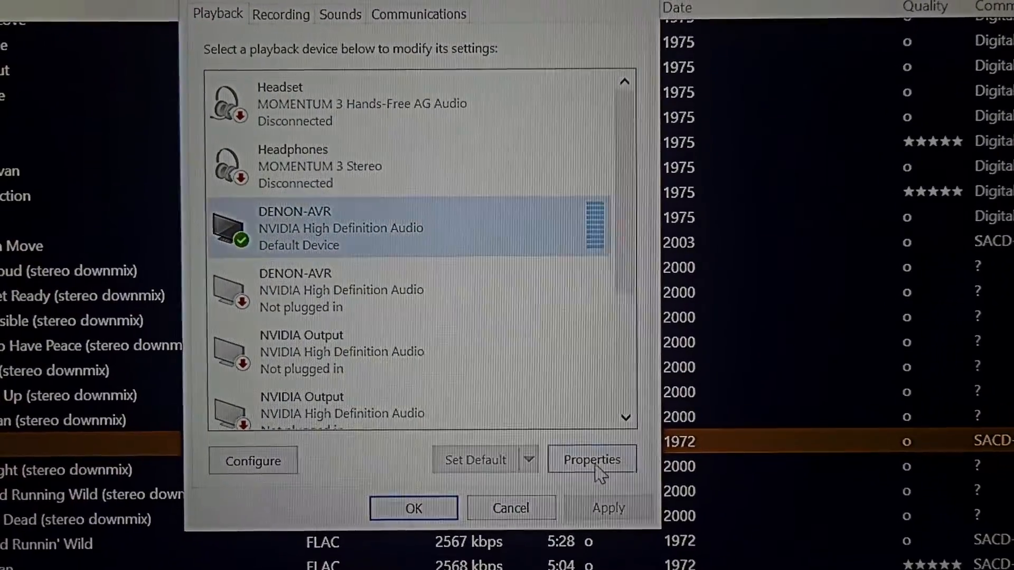
{"action": "left_click", "coordinate": [603, 468]}
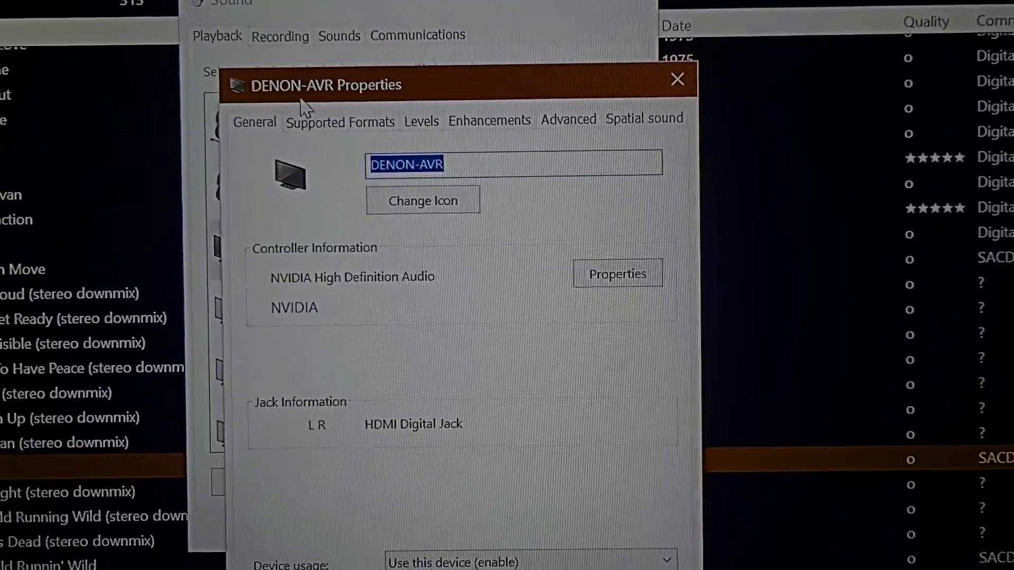
Review DENON-AVR's Supported Formats, then its Advanced default format: 24 bit, 192000 Hz (Studio Quality)
{"action": "left_click", "coordinate": [325, 125]}
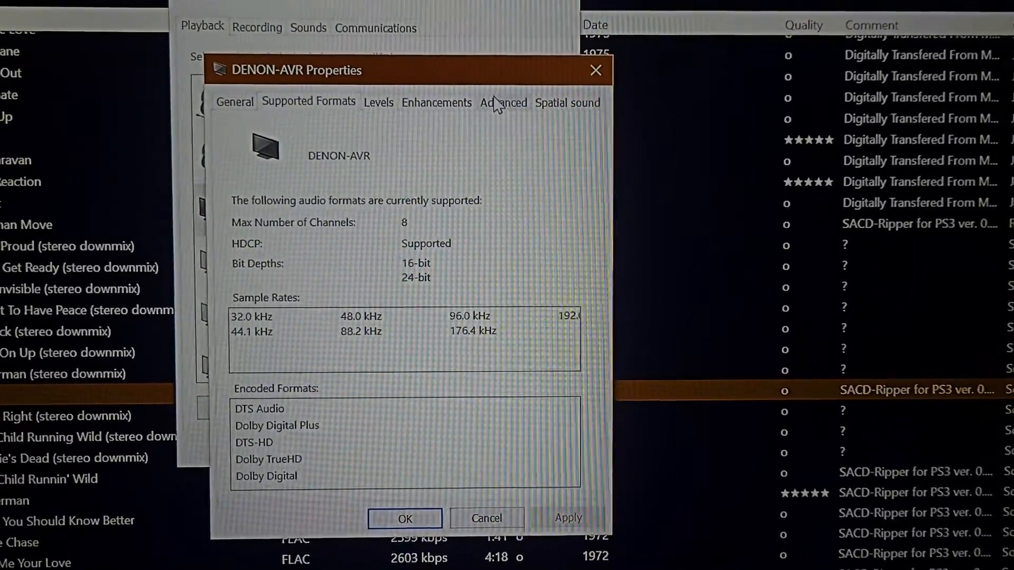
{"action": "left_click", "coordinate": [499, 104]}
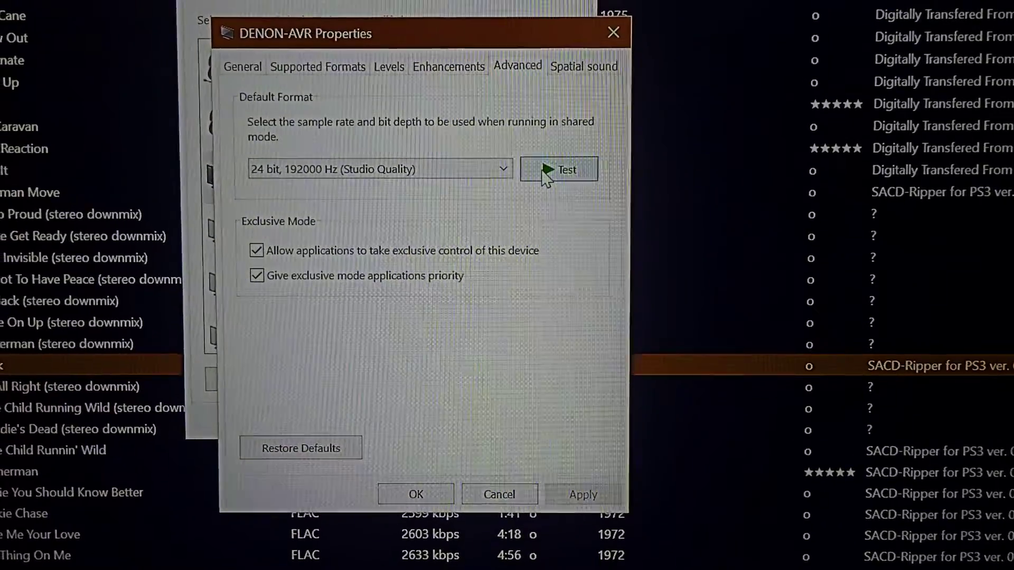
Play a test tone on DENON-AVR at 24 bit, 192000 Hz, then stop it
{"action": "left_click", "coordinate": [544, 168]}
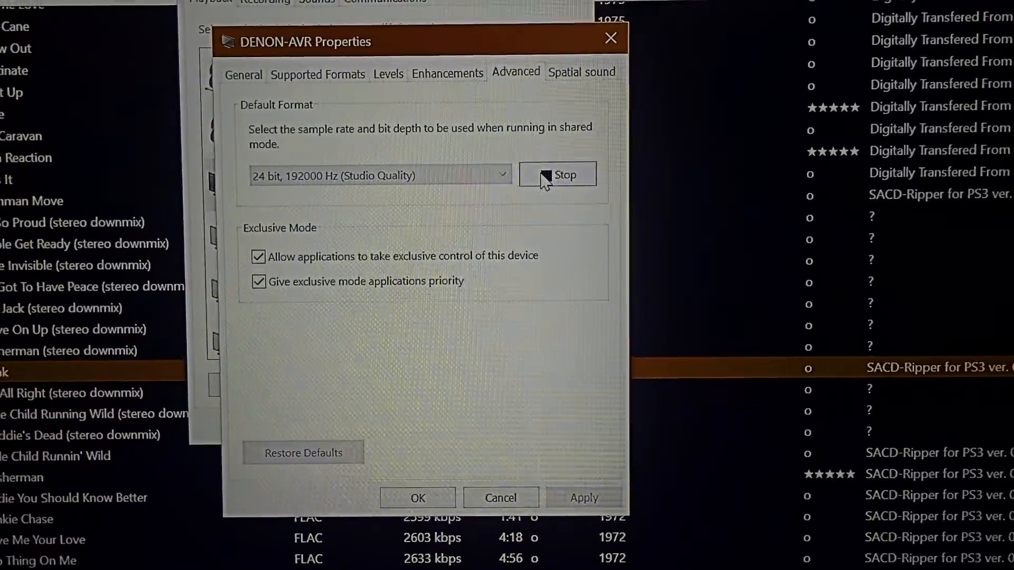
{"action": "left_click", "coordinate": [551, 181]}
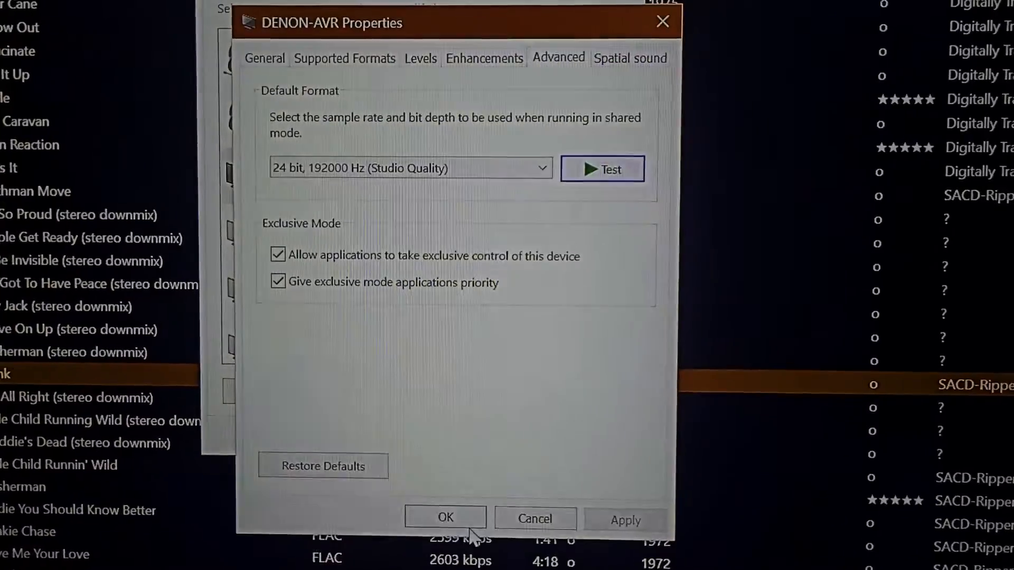